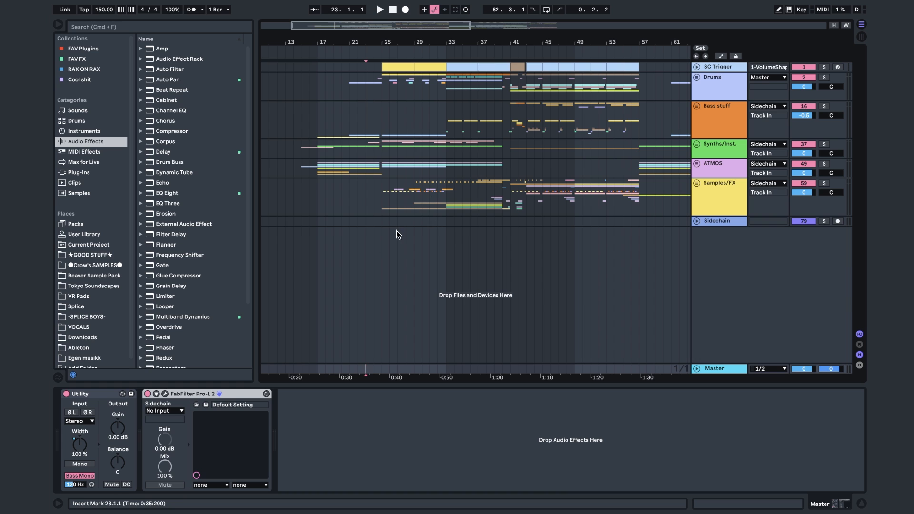
Step: Play the arrangement from bar 23 through the start of the section at bar 33
click(429, 368)
scroll(460, 253, left, 1)
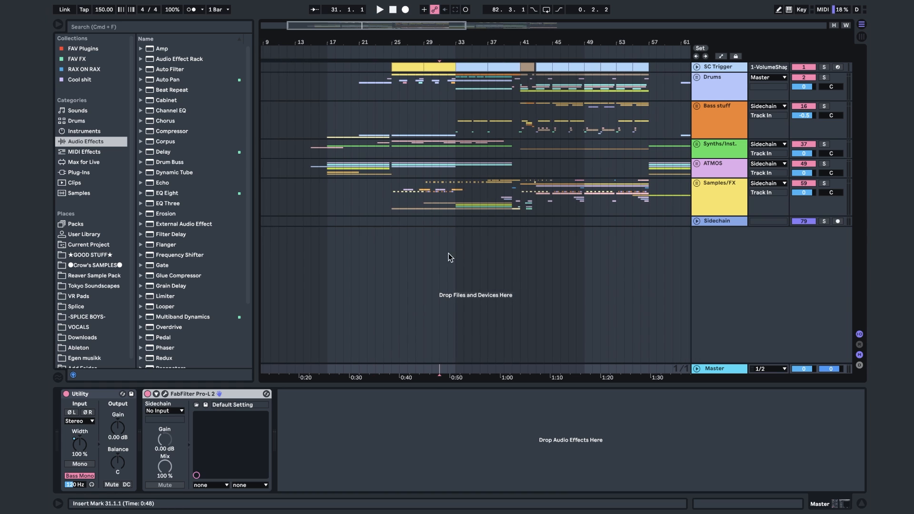
click(378, 370)
key(space)
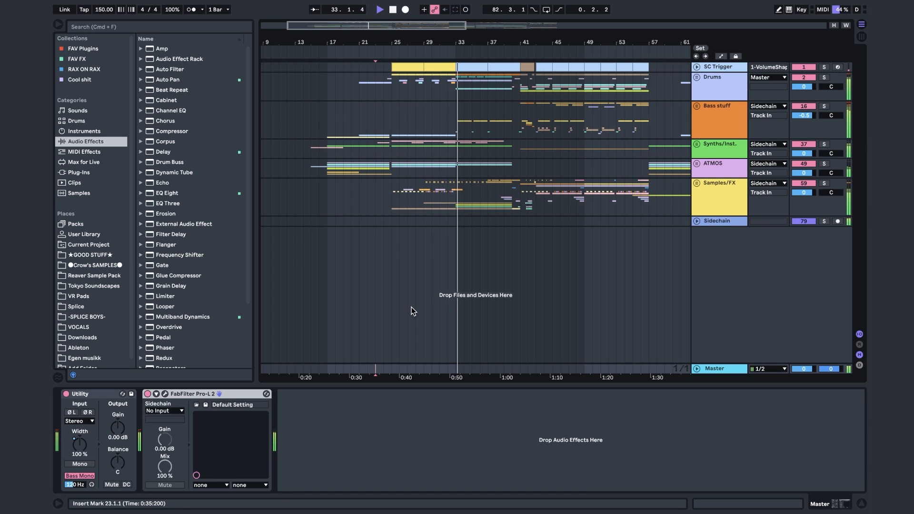
key(space)
click(418, 196)
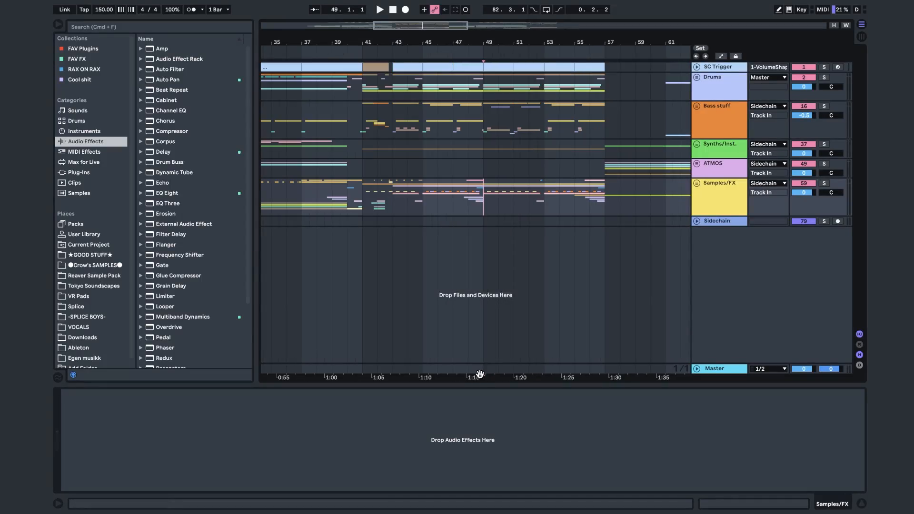
Step: Play the arrangement from bar 49 for about one bar
click(485, 368)
key(space)
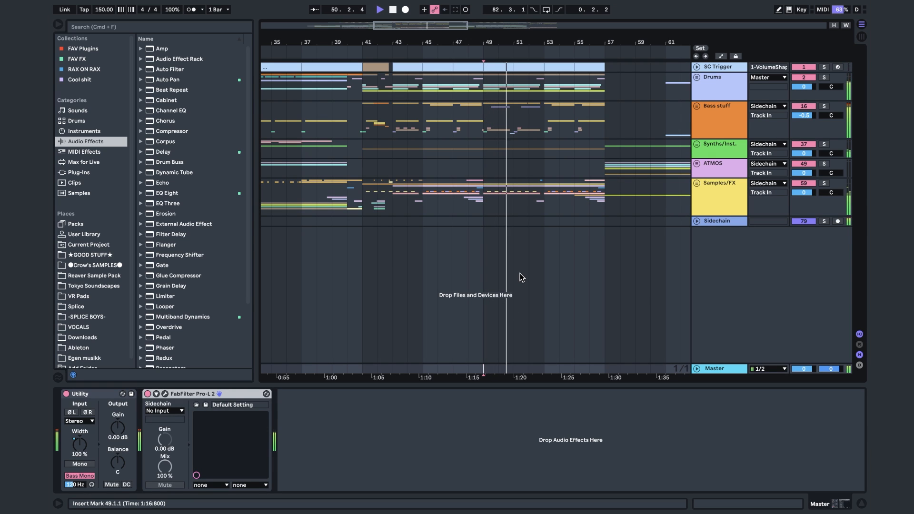
key(space)
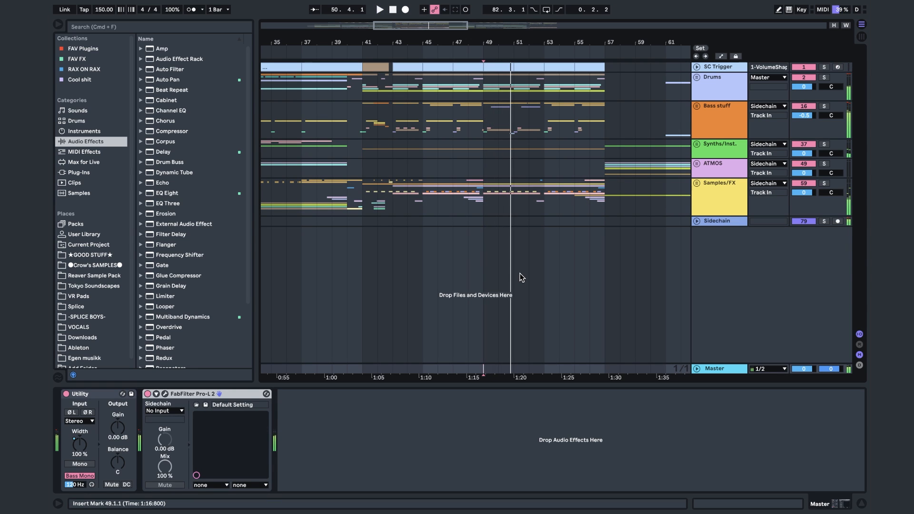
Step: Select the Master track and examine the Bass Mono setting of its Utility device
click(714, 369)
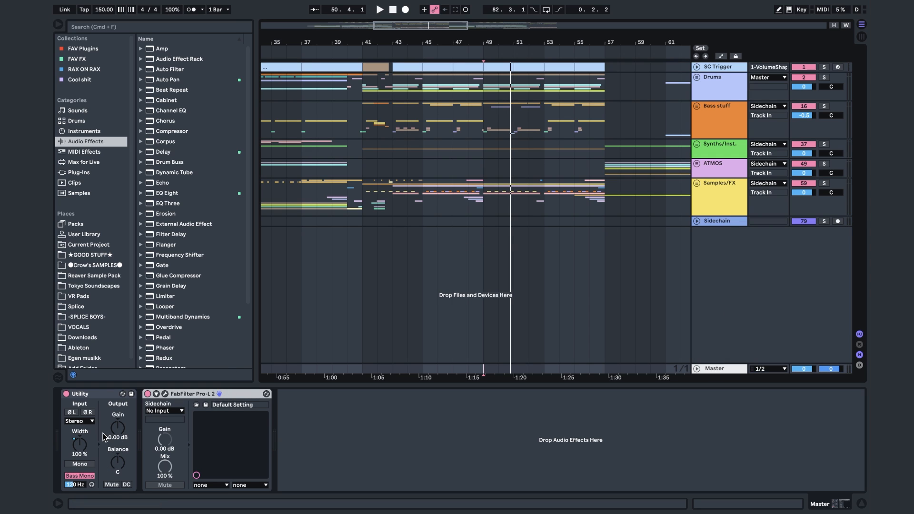
click(102, 395)
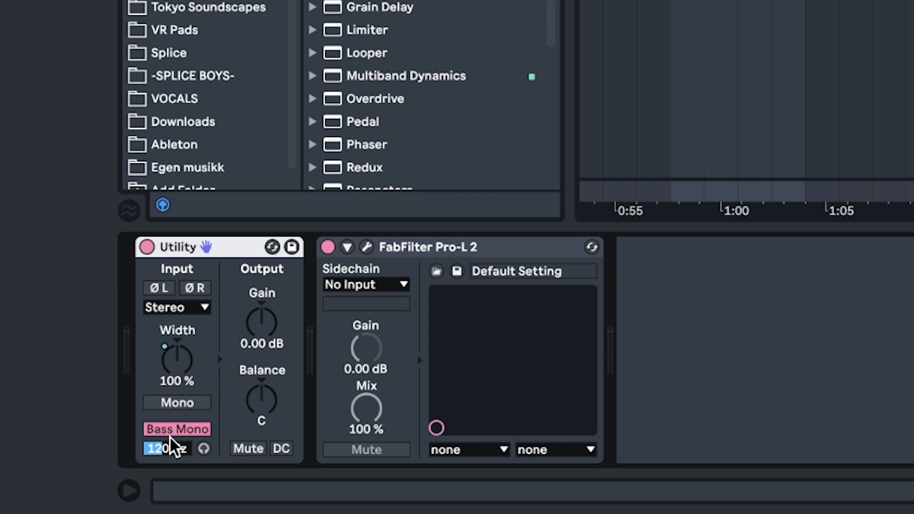
click(163, 453)
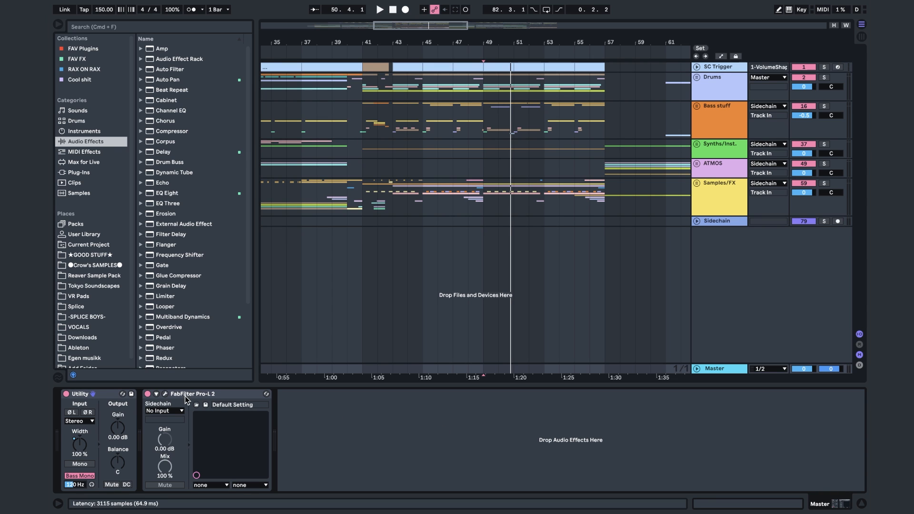
Step: Check the gain reduction in the Master track's FabFilter Pro-L 2 while playing from bar 49, and close its window
click(166, 395)
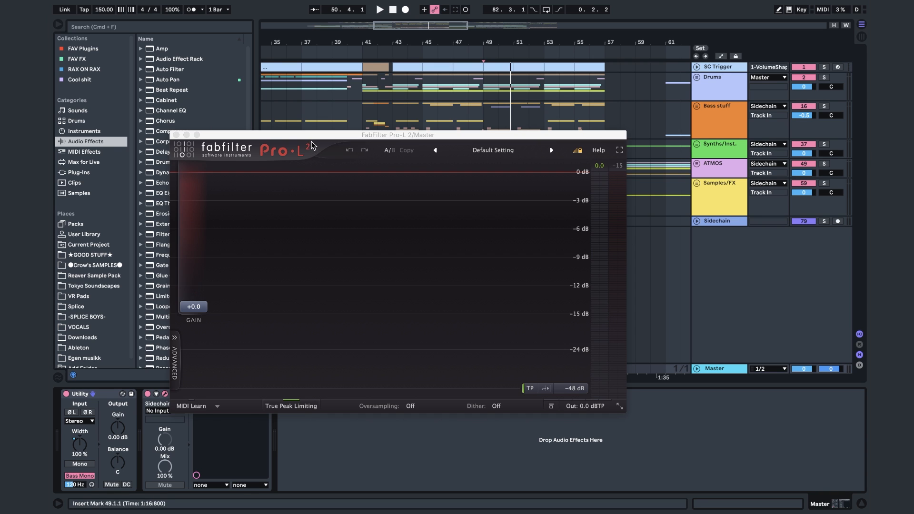
drag(312, 150, 430, 89)
key(space)
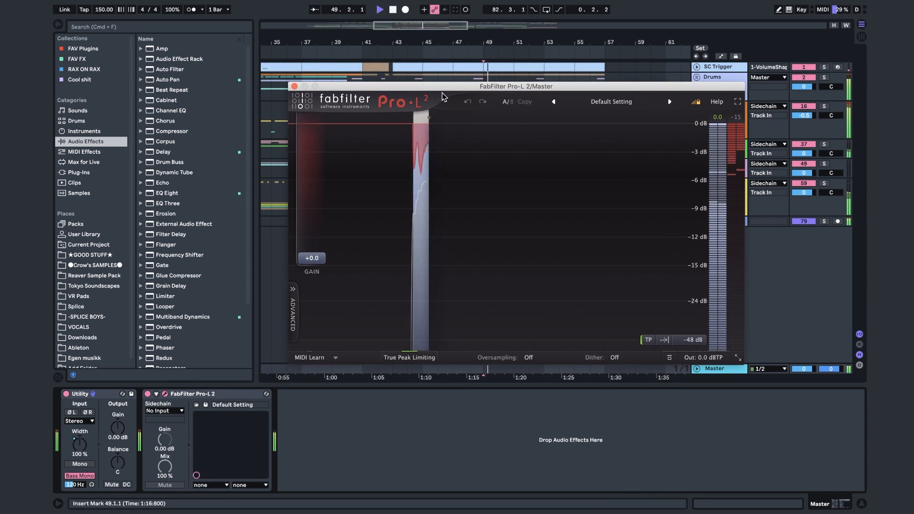
key(space)
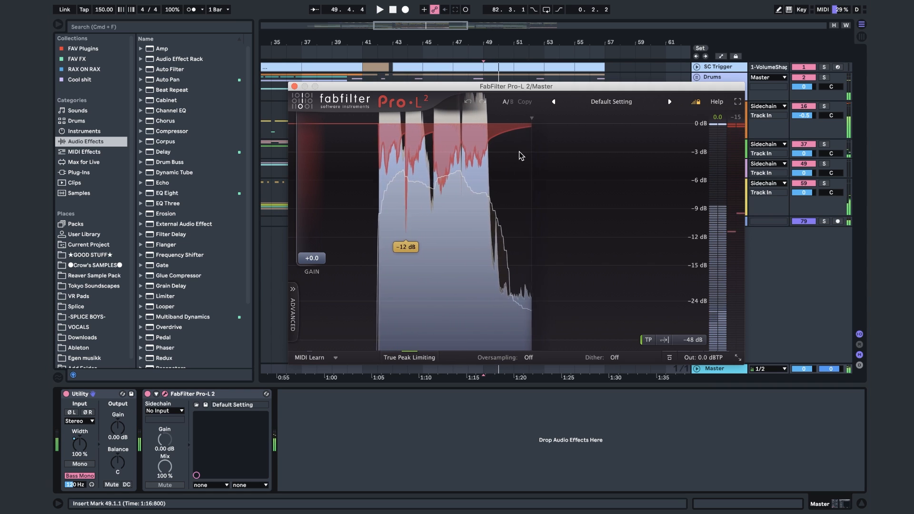
click(295, 86)
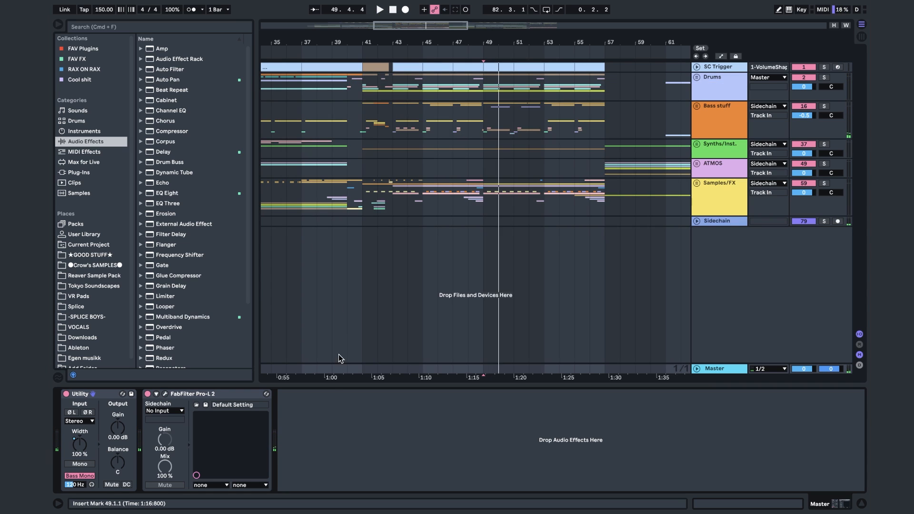
click(327, 427)
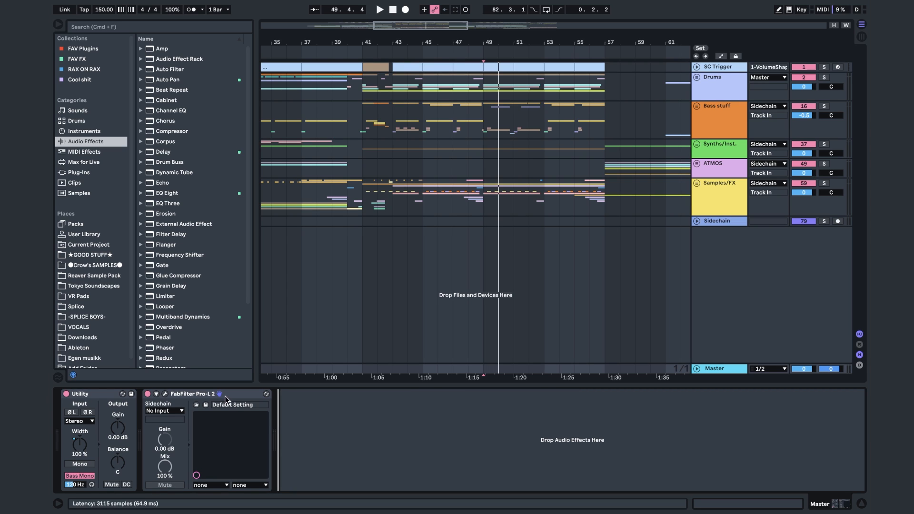
Step: Collapse Utility and FabFilter Pro-L 2 and add the OTT preset of Multiband Dynamics to the end of the Master chain
double_click(106, 393)
double_click(118, 393)
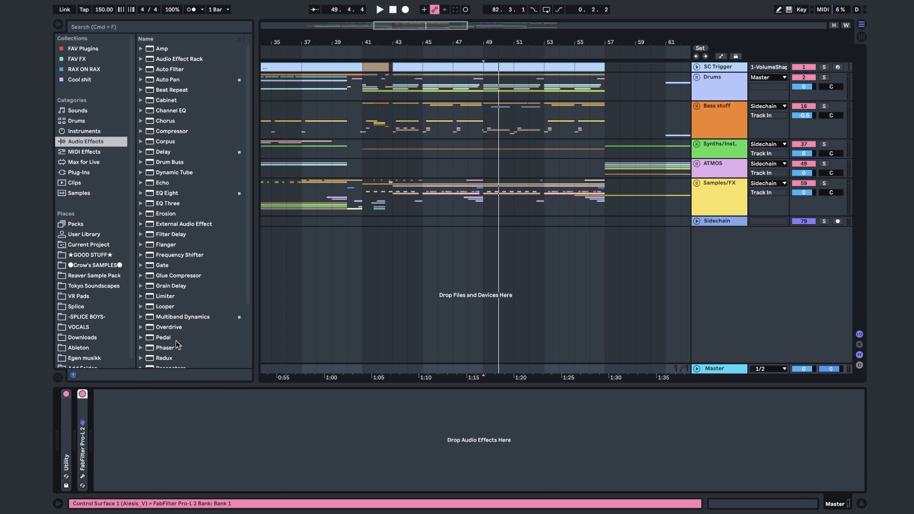
click(177, 317)
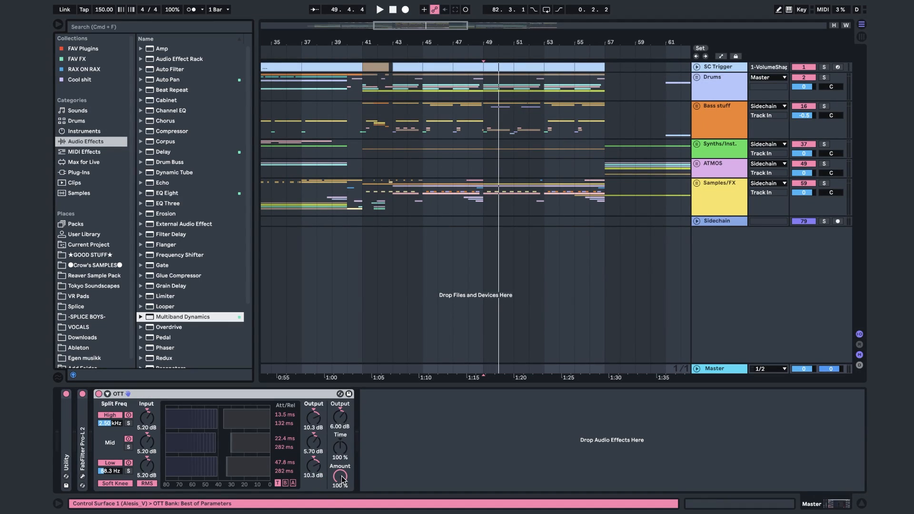
Step: Set OTT's output to 0.00 dB, amount to 15% and time to 1000%, and collapse the device
click(340, 476)
double_click(344, 422)
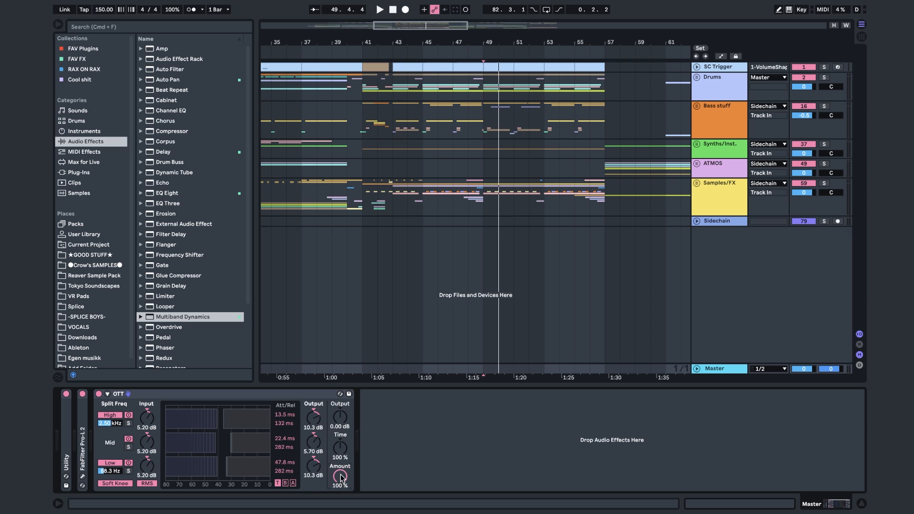
drag(341, 474, 341, 474)
drag(343, 449, 342, 449)
click(316, 397)
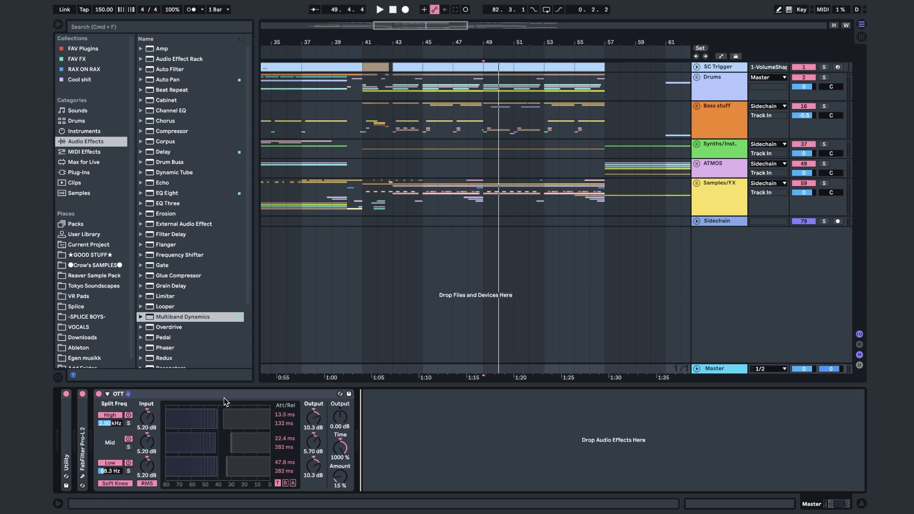
double_click(223, 395)
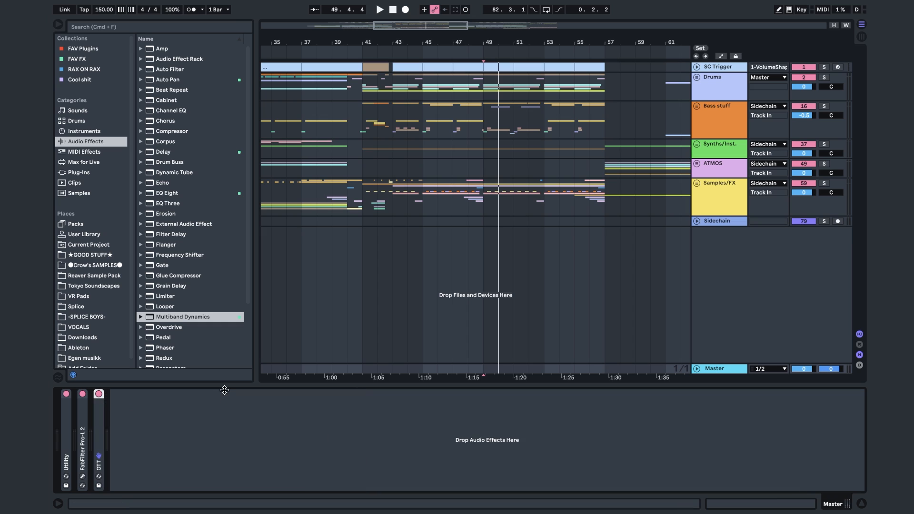
Step: Add FabFilter Pro-Q 3 to the Master chain and play from bar 49 to view the spectrum
click(86, 47)
click(174, 79)
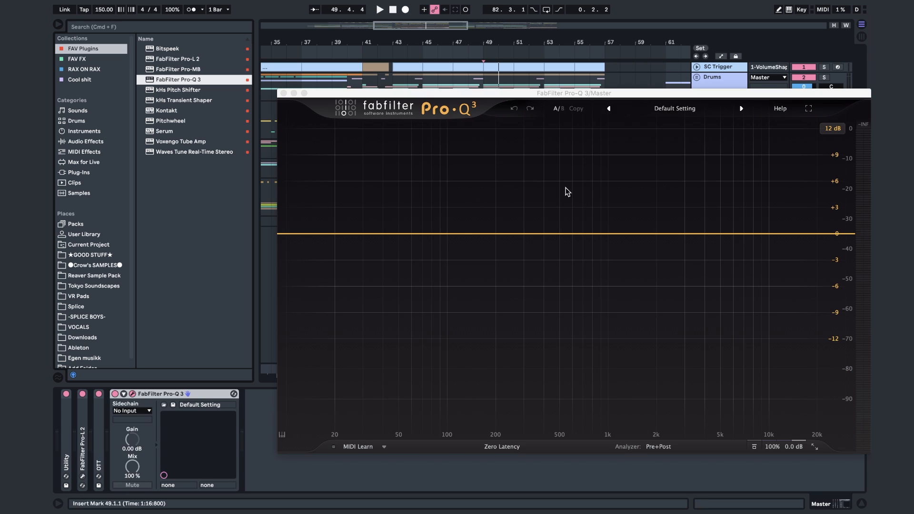
drag(576, 93, 487, 61)
key(space)
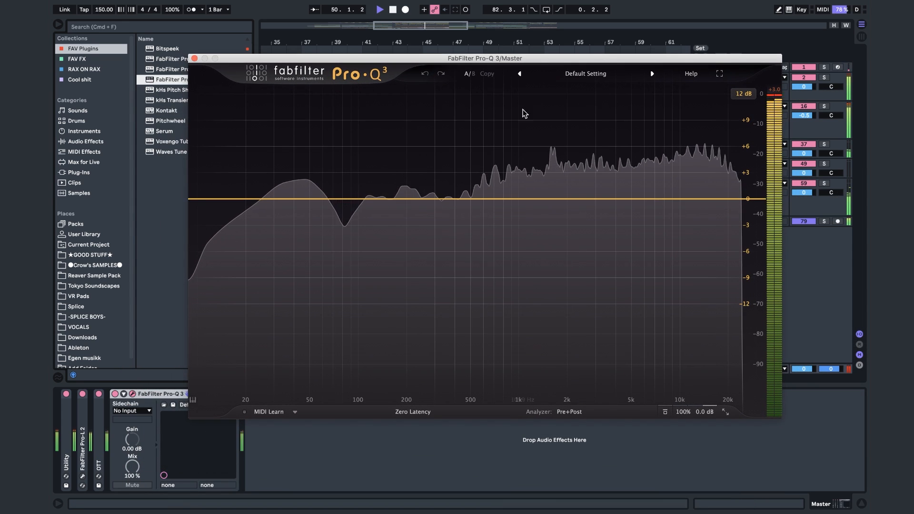
Step: Add a narrow dynamic bell band at about 1564 Hz with a dynamic range of -3.87 dB and Q of about 8.6
click(550, 199)
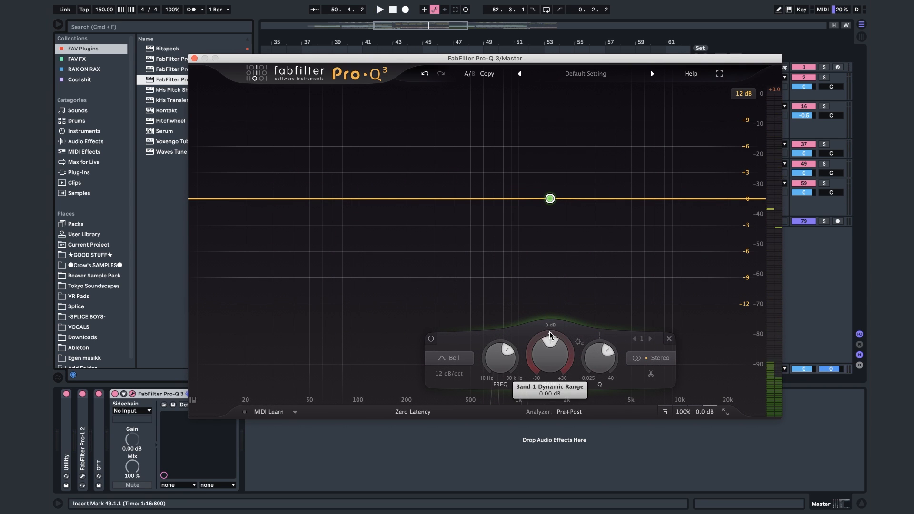
drag(550, 334, 550, 347)
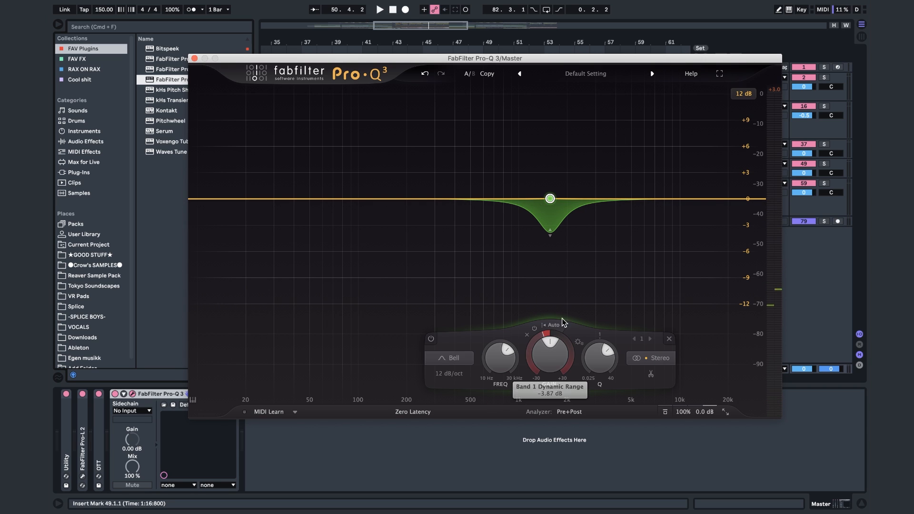
scroll(549, 200, up, 8)
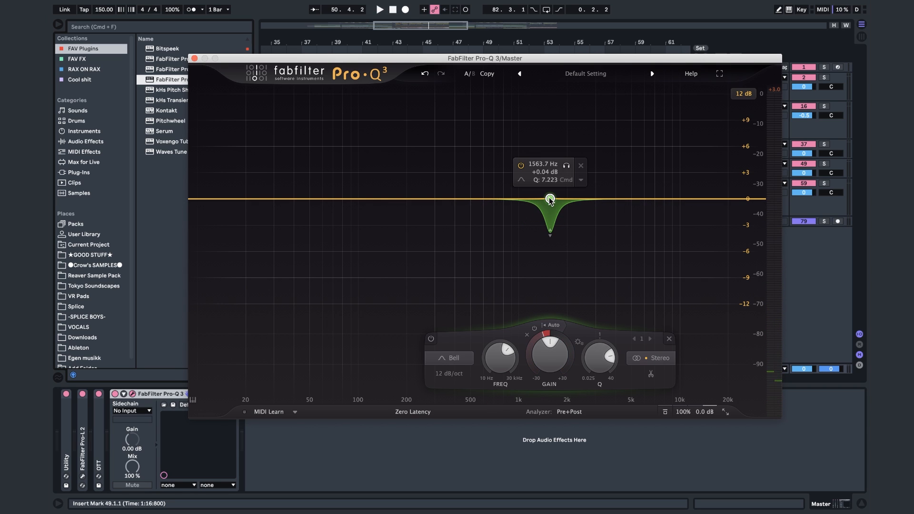
scroll(550, 200, up, 3)
key(space)
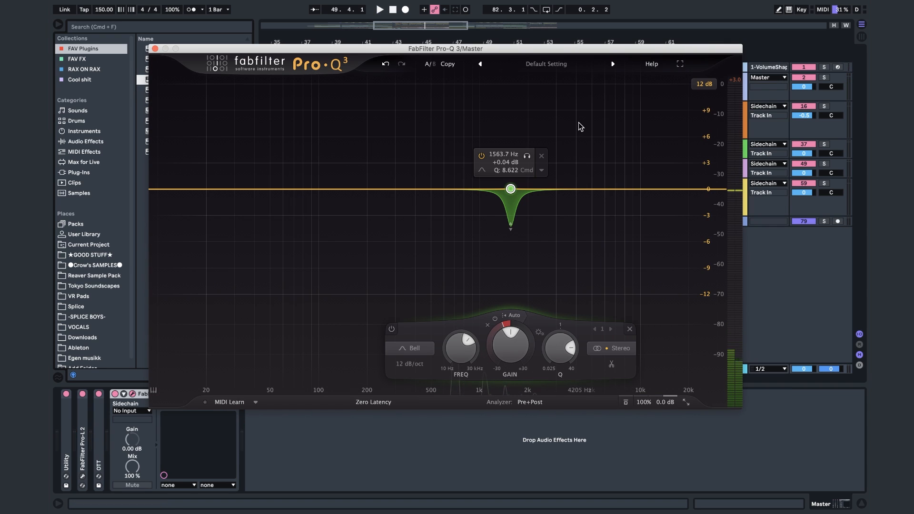
Step: Add a high shelf at about 3124 Hz with -0.74 dB gain and a slight downward dynamic range, and close Pro-Q 3
drag(657, 190, 558, 194)
scroll(560, 194, up, 4)
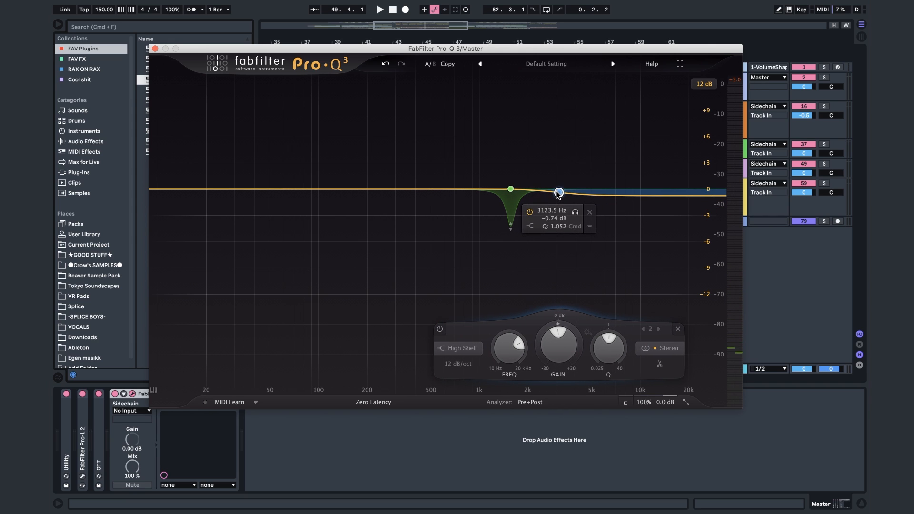
drag(564, 318, 555, 360)
click(155, 48)
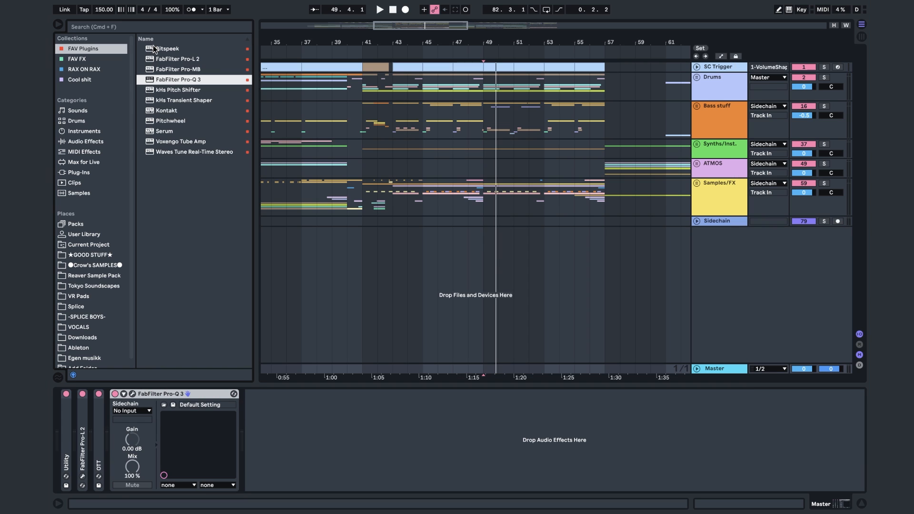
Step: Add FabFilter Pro-MB after Pro-Q 3 on the Master track, reopening Pro-Q 3 and moving its window clear of Pro-MB
click(200, 394)
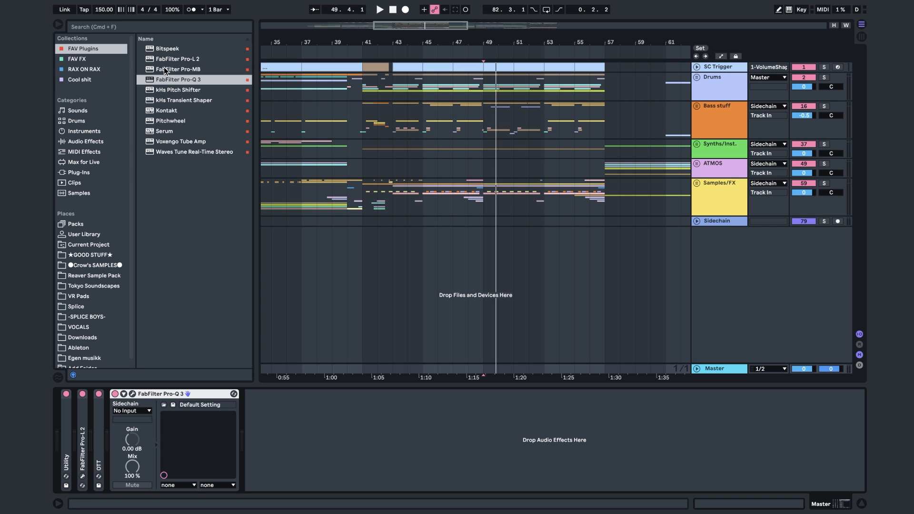
double_click(181, 69)
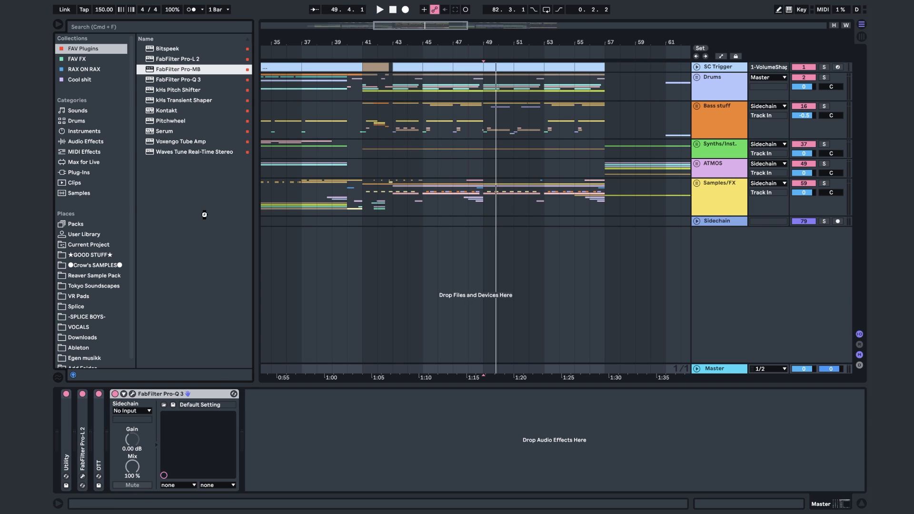
click(133, 394)
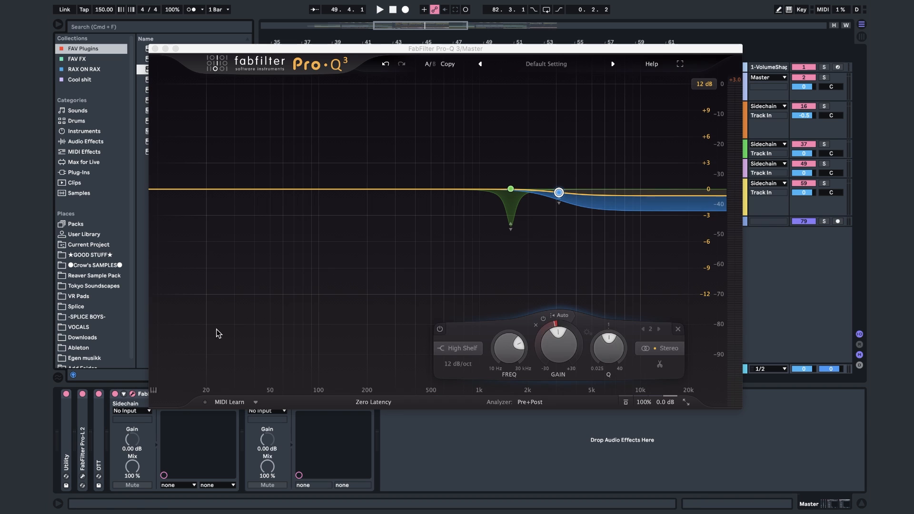
click(549, 48)
drag(547, 50, 685, 350)
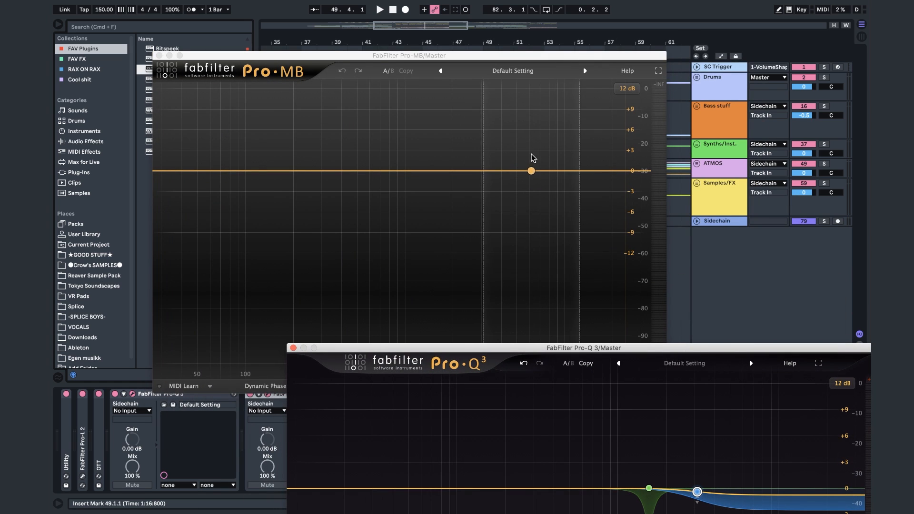
Step: Create five adjacent compression bands in Pro-MB covering the whole frequency spectrum
click(571, 169)
click(496, 171)
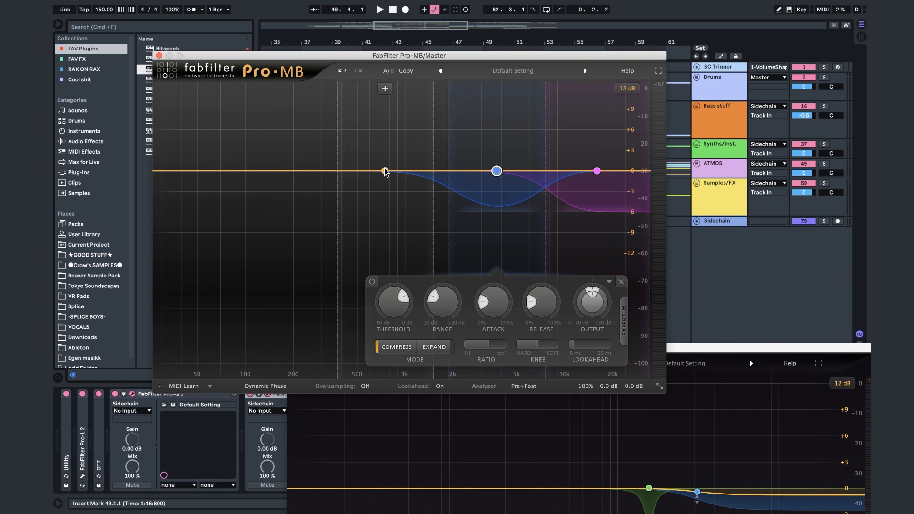
click(400, 171)
click(304, 170)
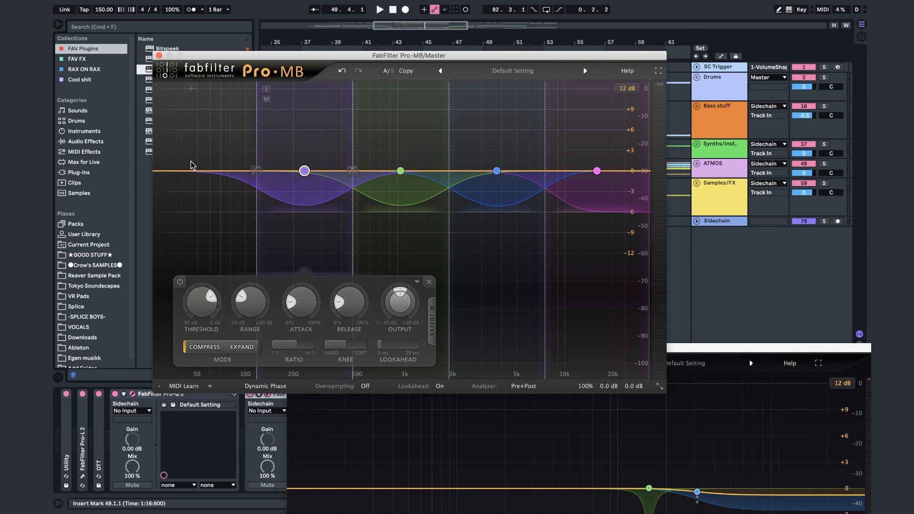
click(205, 171)
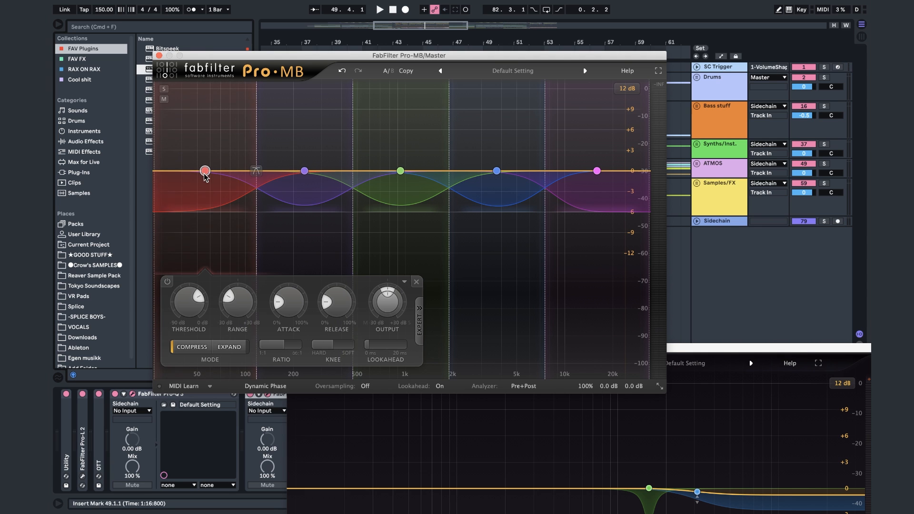
Step: Arrange the Pro-MB and Pro-Q 3 windows so their bands can be compared
drag(407, 55, 290, 16)
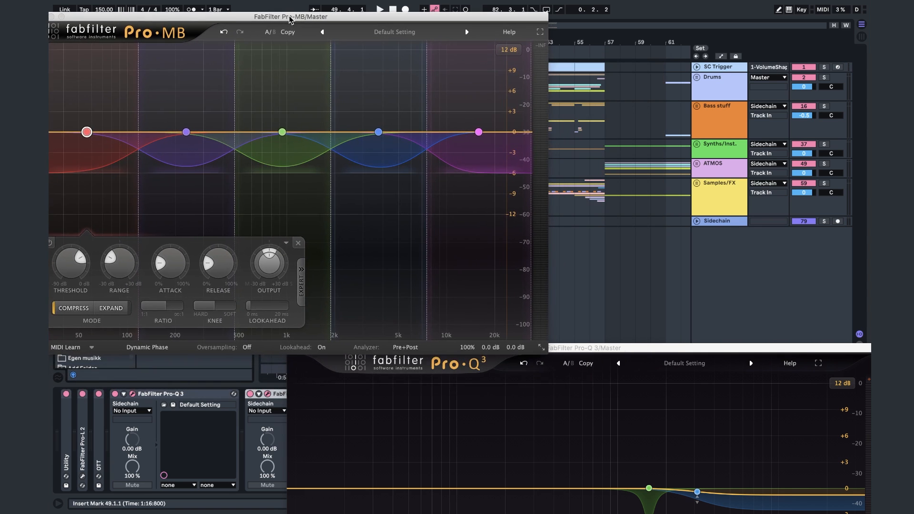
drag(619, 348, 621, 184)
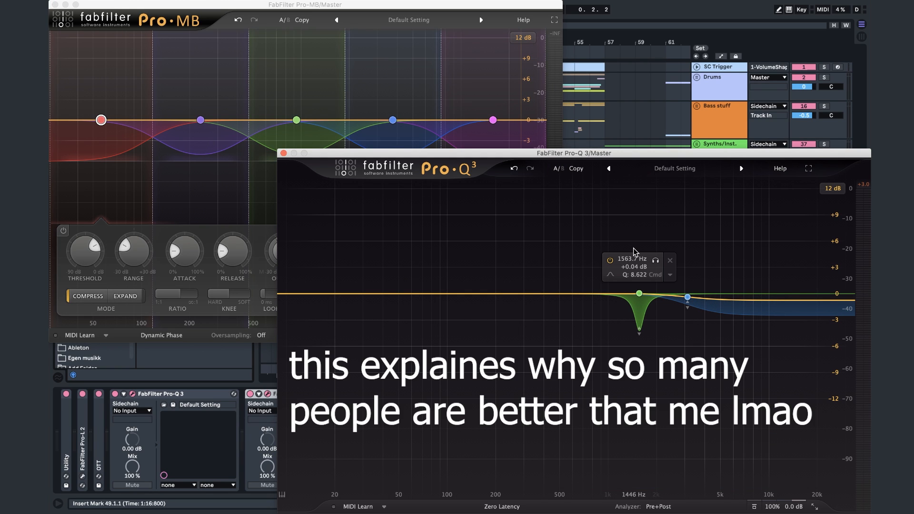
Step: Compare the middle Pro-MB band with the Pro-Q 3 bands, and close both plugin windows
click(296, 120)
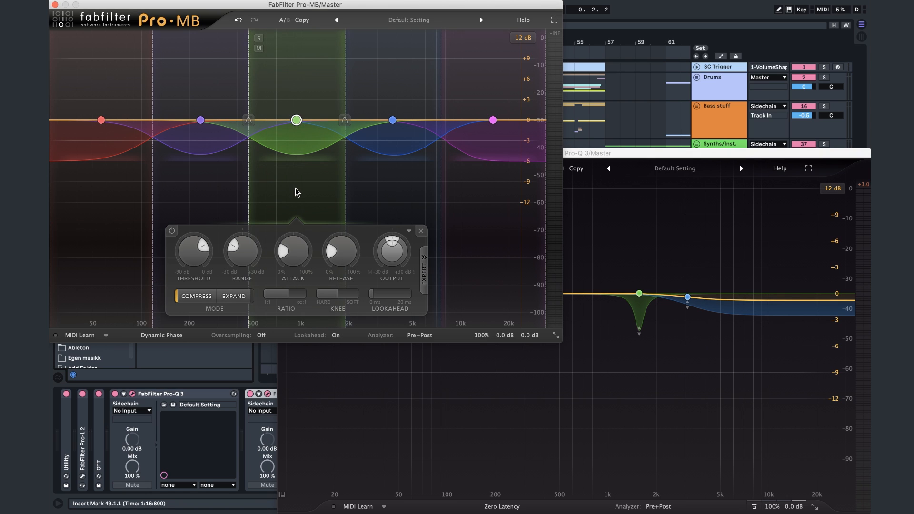
click(687, 254)
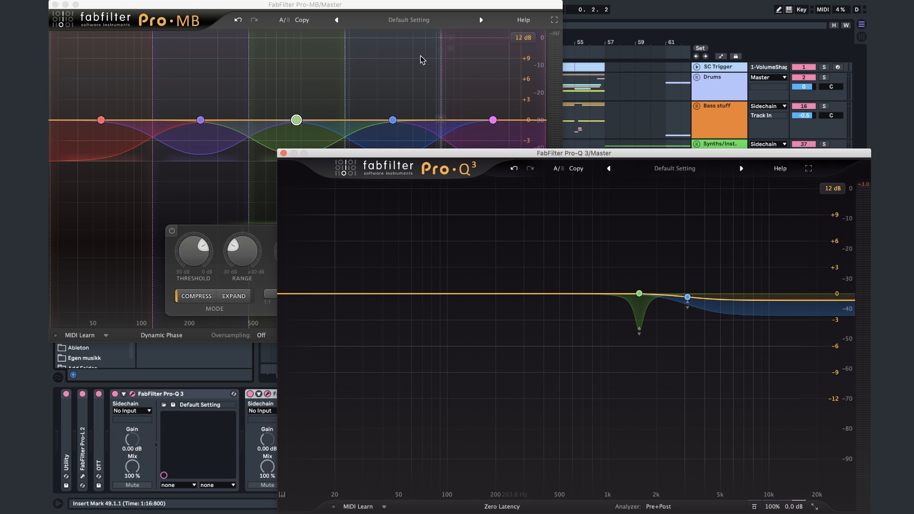
click(300, 88)
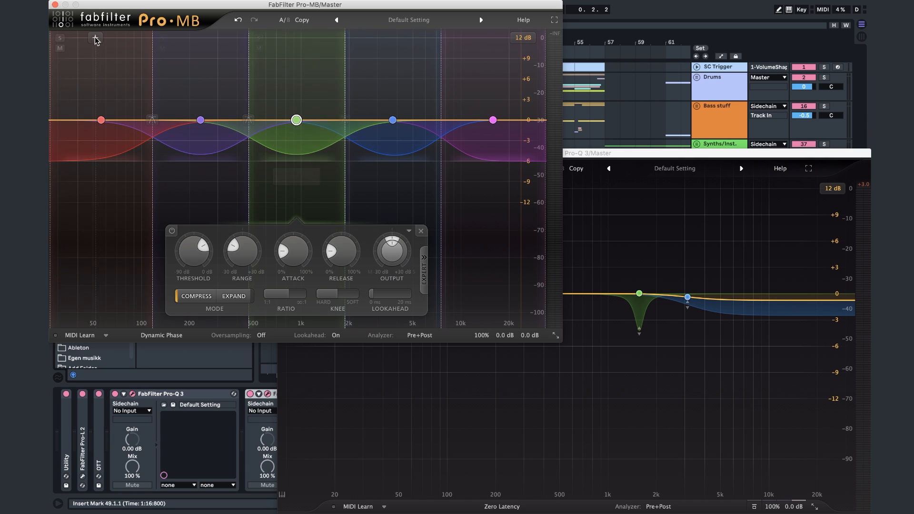
click(55, 5)
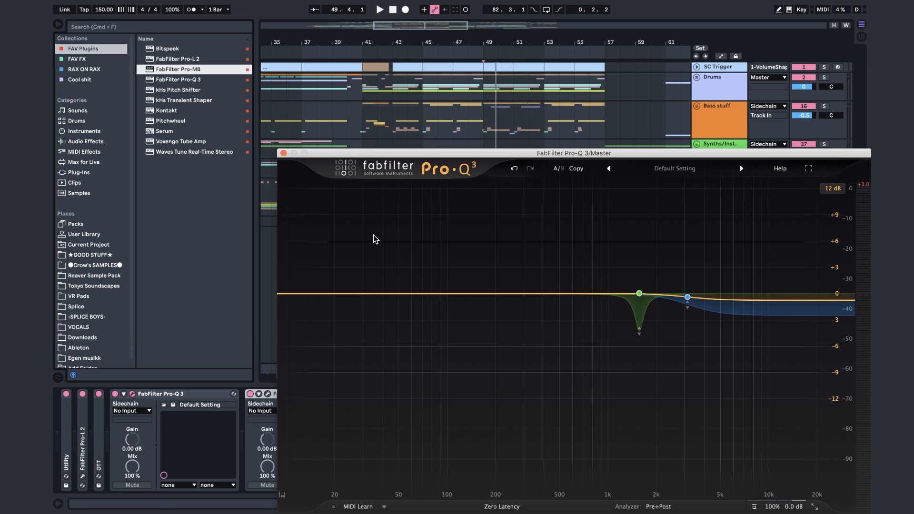
click(283, 153)
click(485, 196)
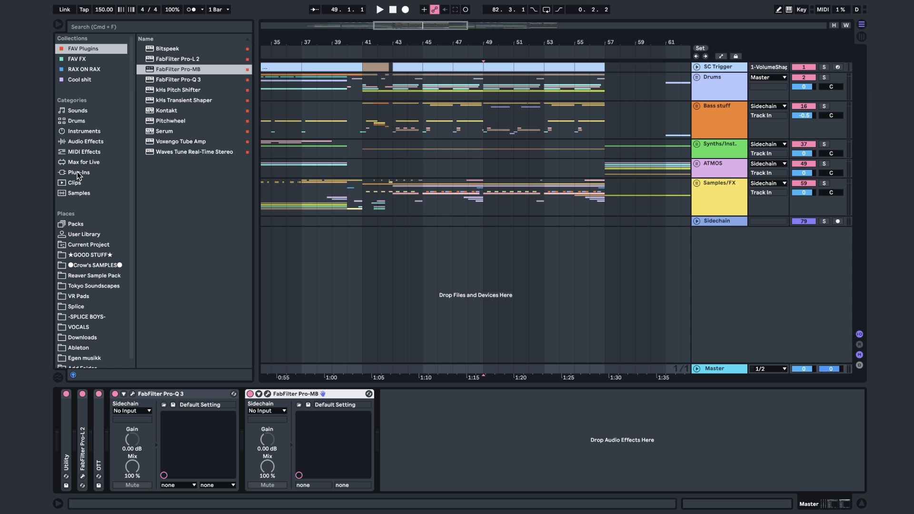
Step: Add ClipShifter from the Misc plug-ins after Pro-MB on the Master track, view its interface, and close its window
click(77, 172)
click(155, 81)
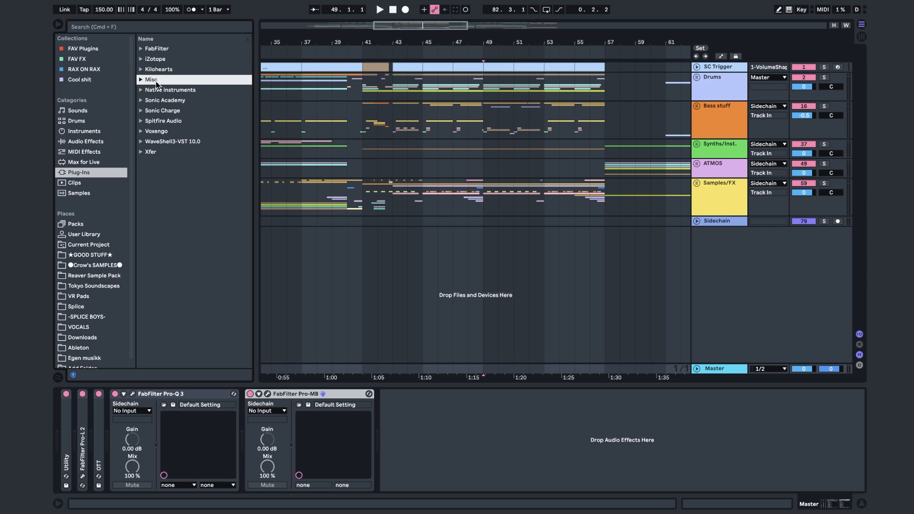
click(155, 81)
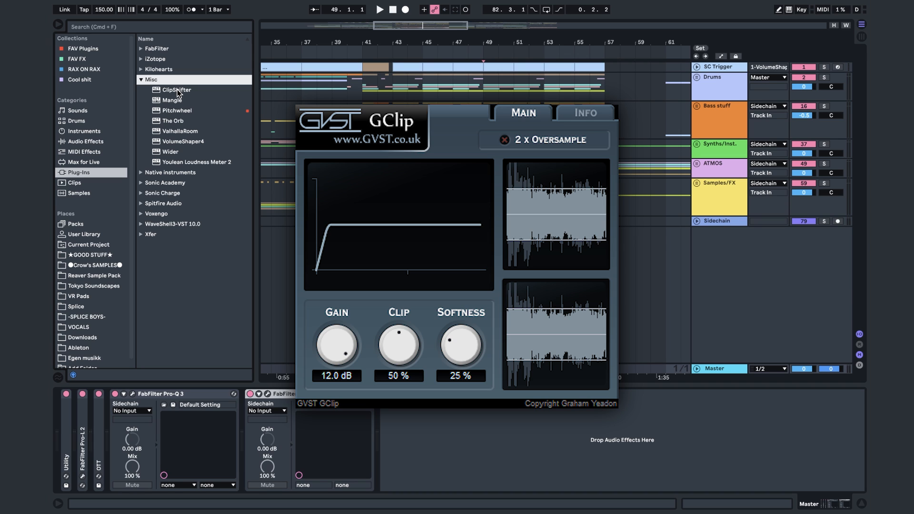
drag(177, 92, 475, 387)
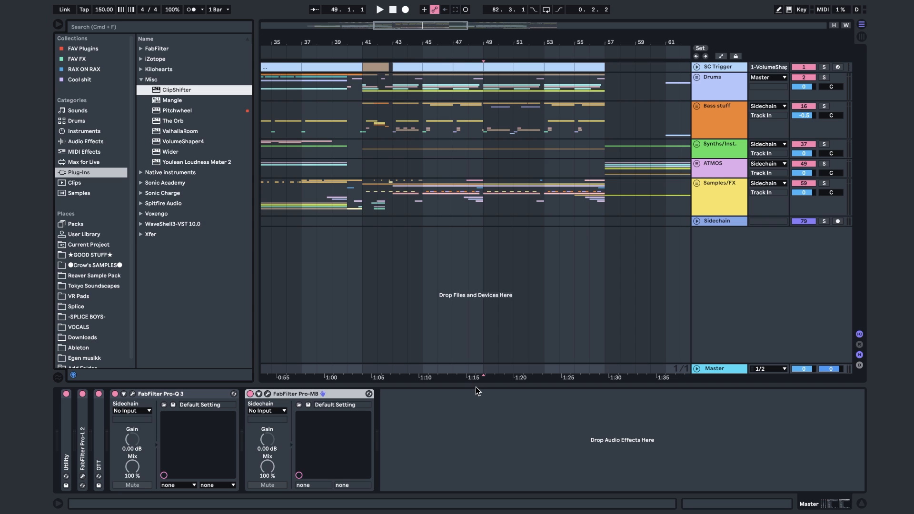
drag(257, 11, 463, 30)
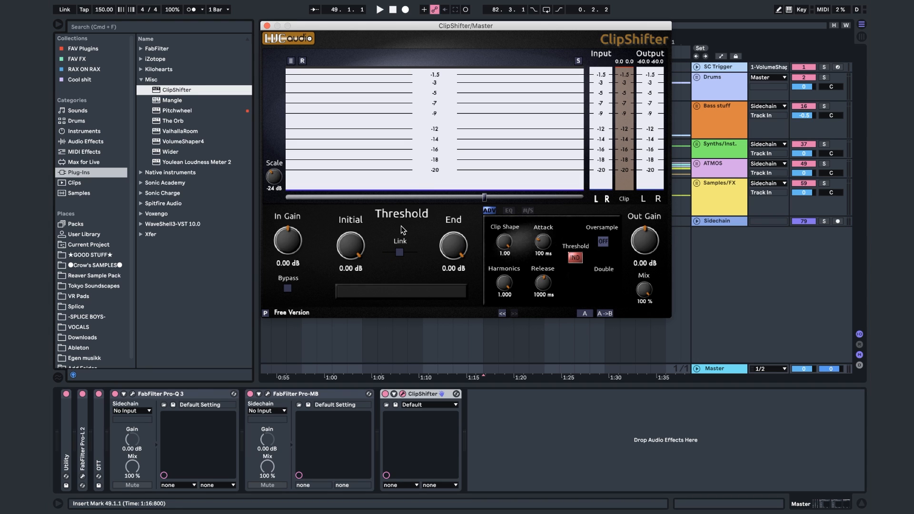
click(267, 26)
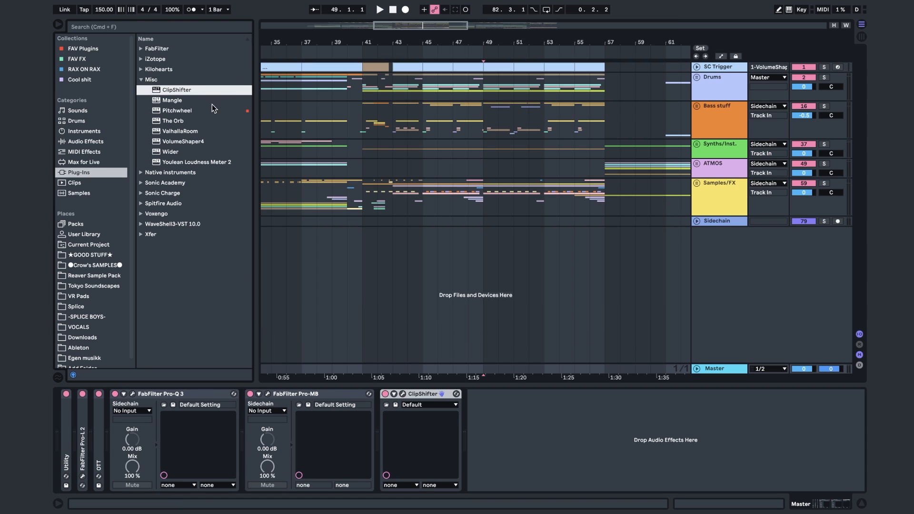
Step: Add a second FabFilter Pro-L 2 after ClipShifter on the Master track, reposition its window, and close it
click(90, 140)
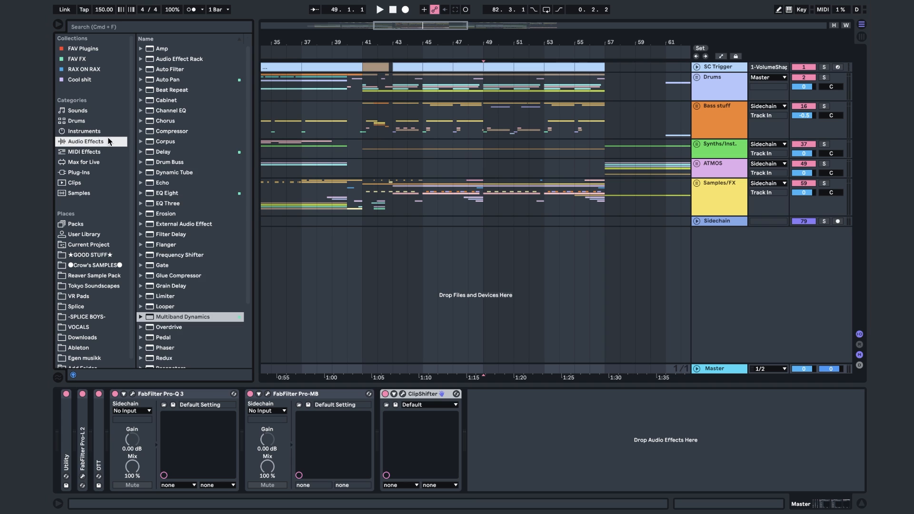
click(90, 49)
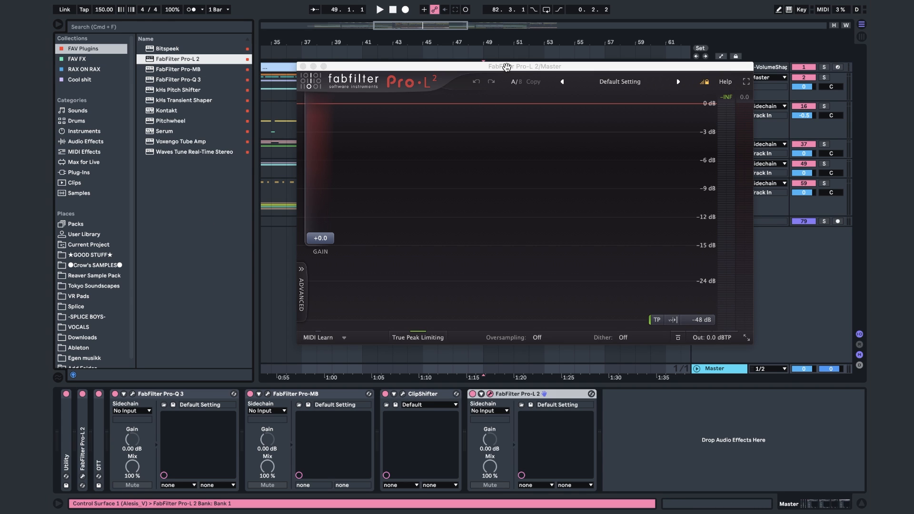
drag(527, 72, 469, 119)
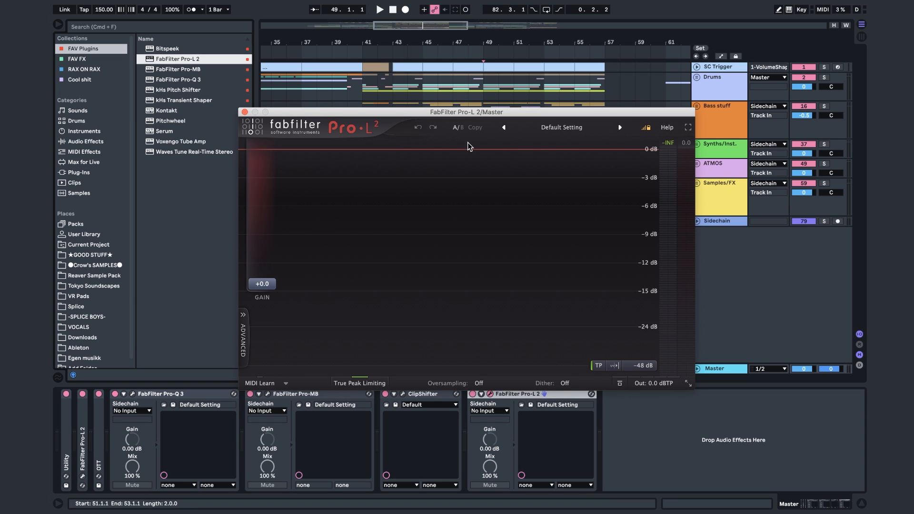
mouse_move(269, 149)
drag(330, 112, 352, 101)
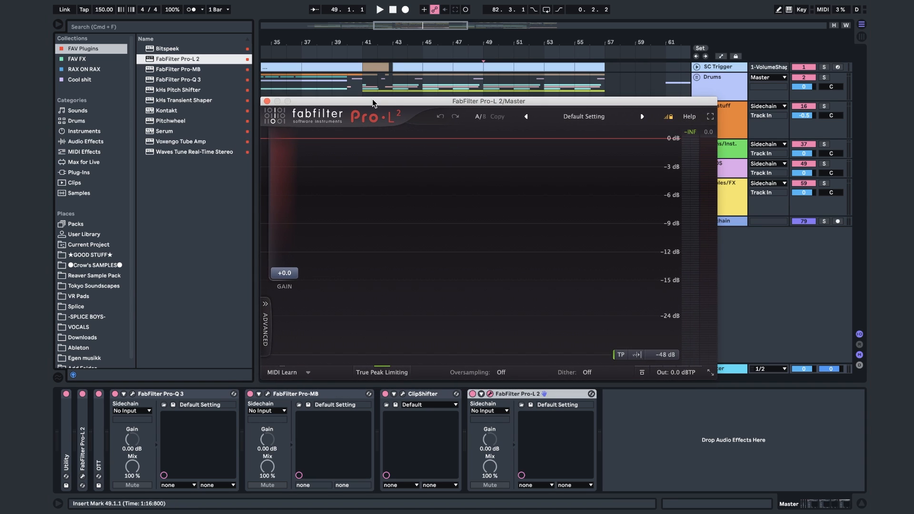
click(490, 394)
Step: Try to add Youlean Loudness Meter 2 from the Misc plug-ins after the final Pro-L 2 on the Master track
click(90, 172)
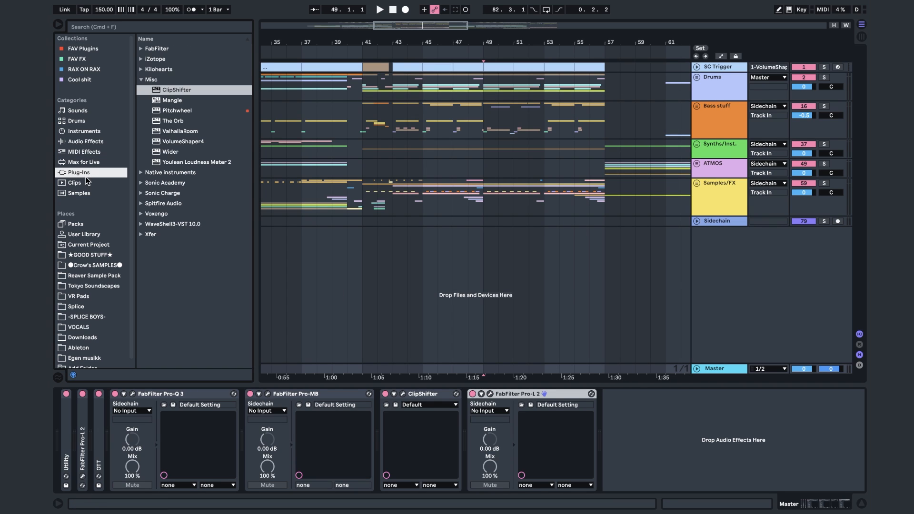
click(181, 162)
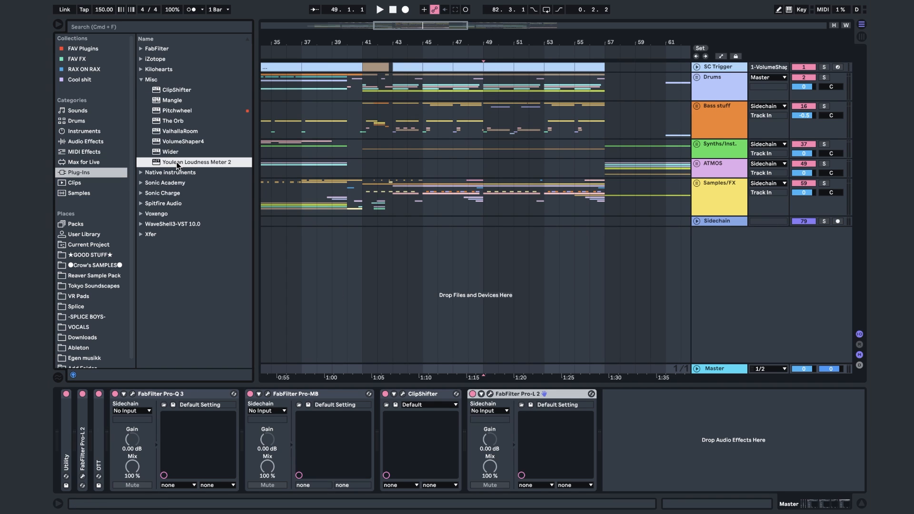
drag(193, 165, 707, 455)
double_click(186, 162)
drag(437, 48, 436, 40)
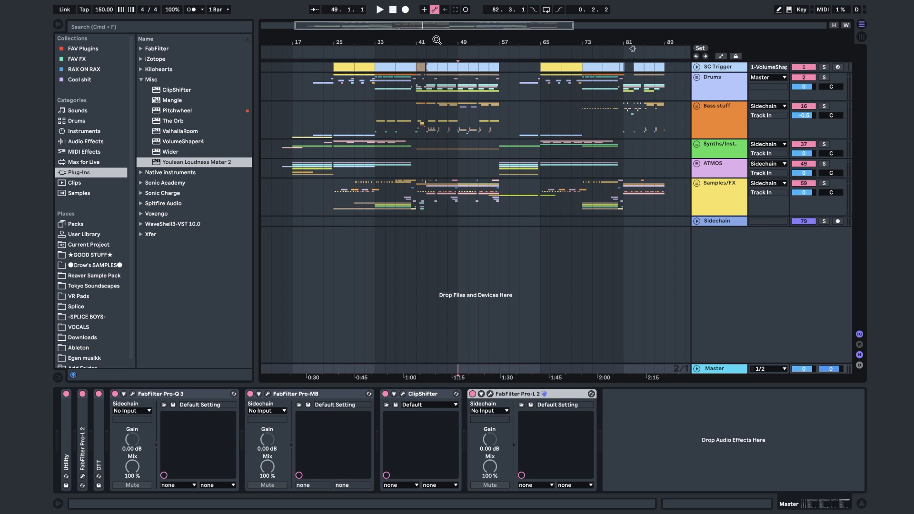